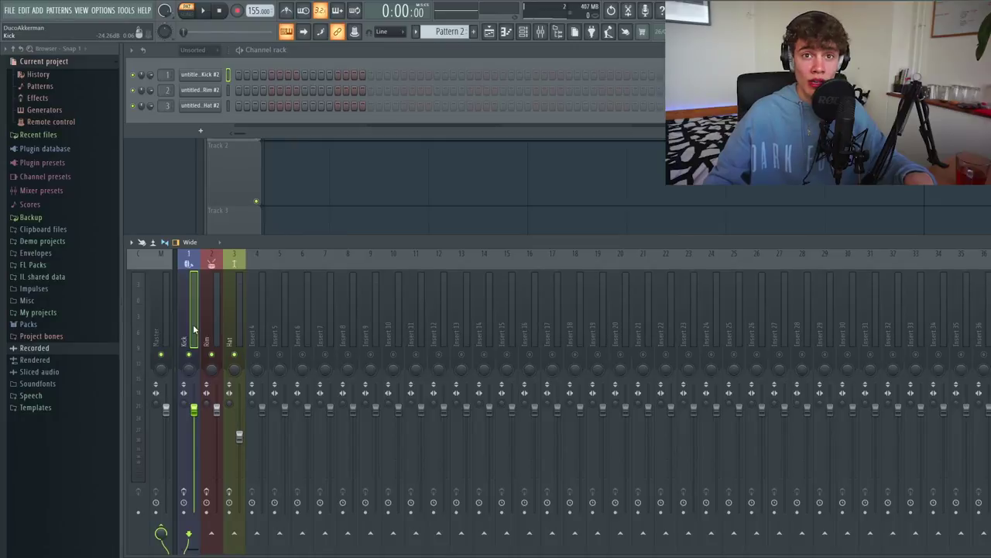
- Audition the kick sample with its mixer effects off and on, and select the Rim mixer track
key(z)
key(z)
key(z)
key(z)
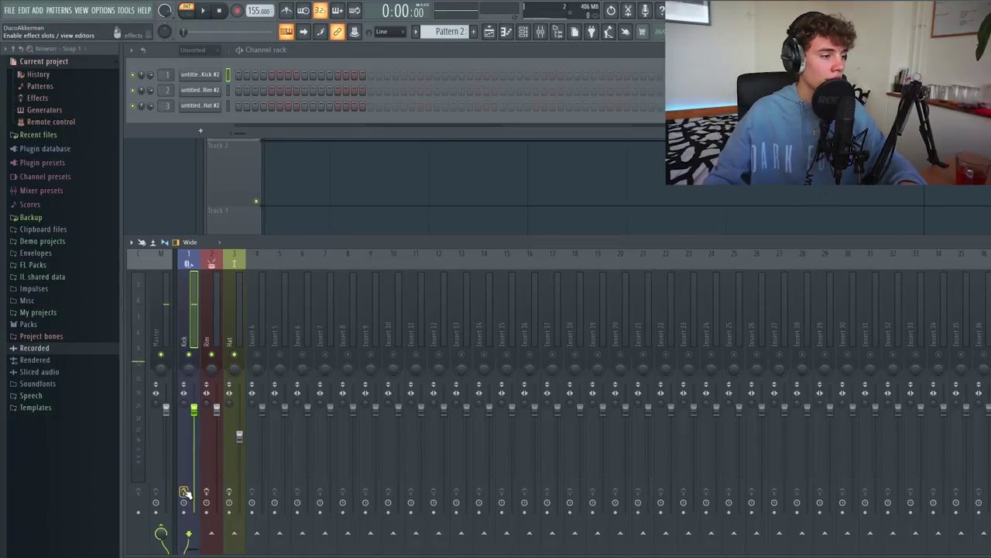
key(z)
key(z)
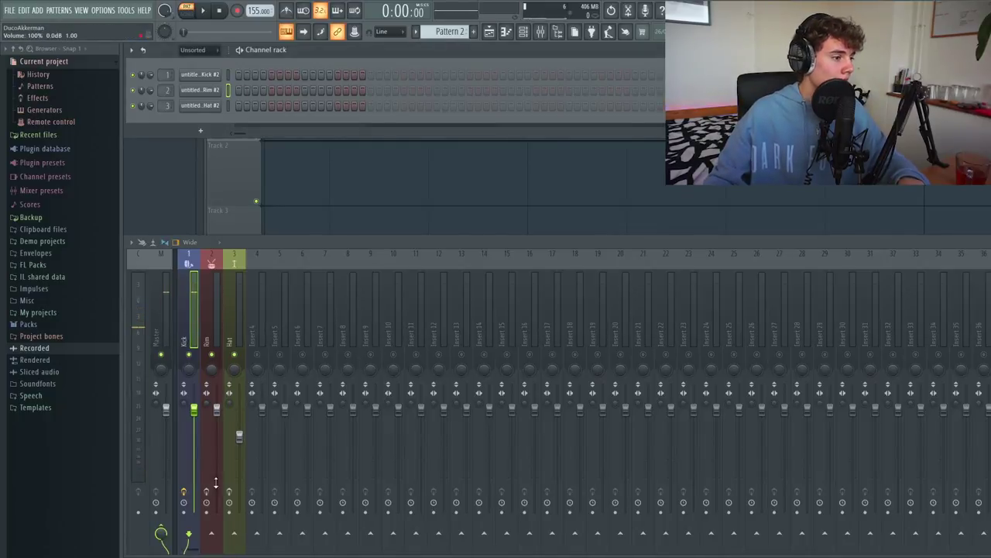
click(211, 287)
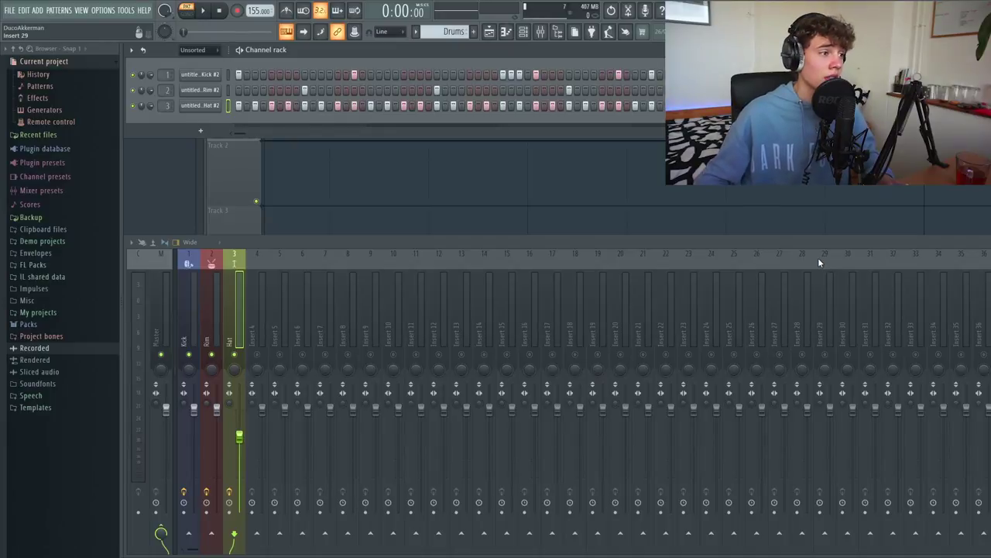
- Play back the Drums pattern with the mixer effects enabled to hear the processed drum loop
key(space)
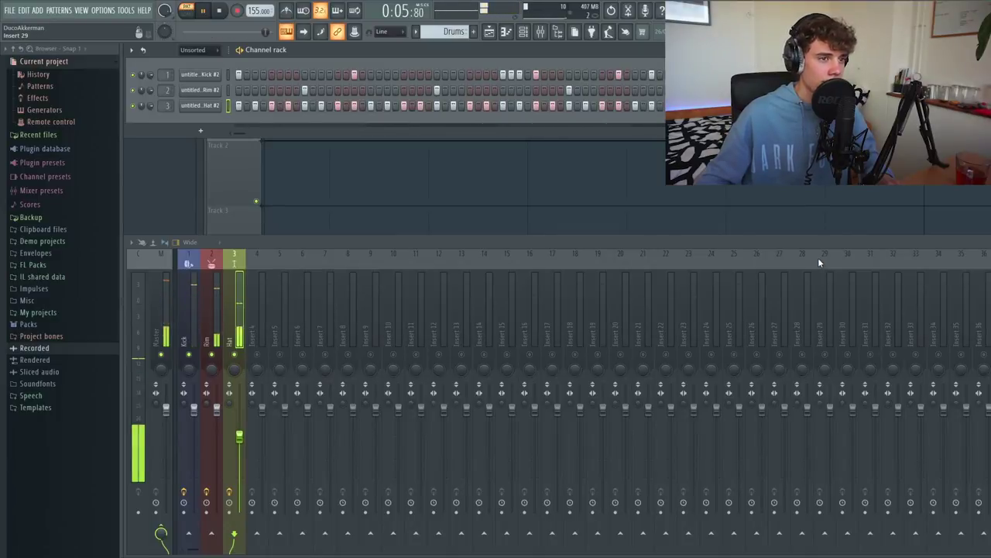
key(space)
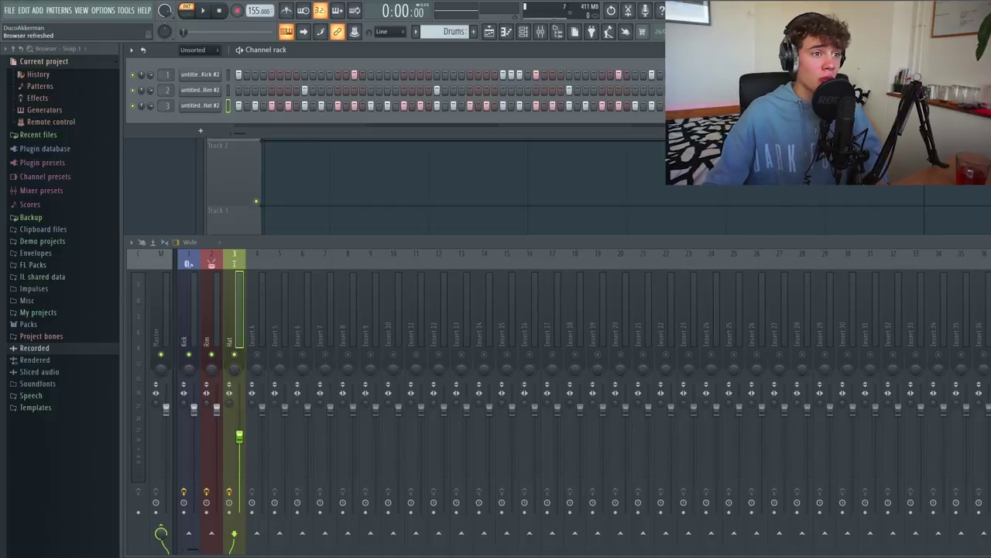
key(F6)
key(F9)
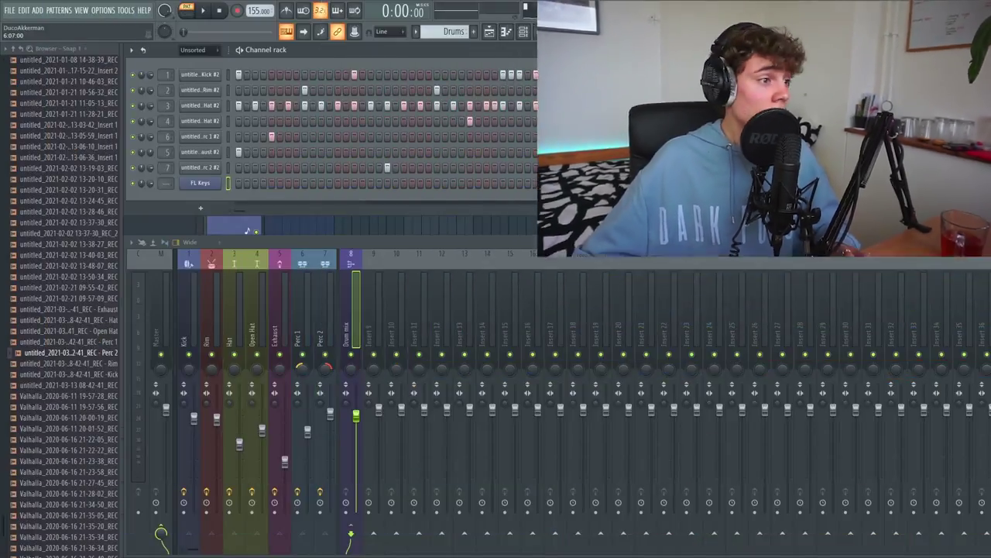
key(space)
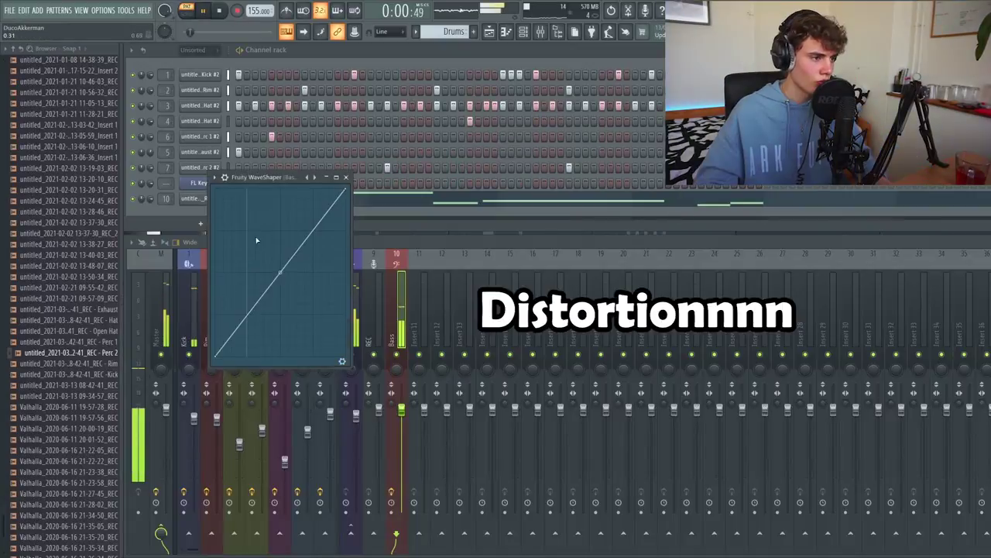
- Distort the bass by bending the Fruity WaveShaper curve upward in its lower range
drag(257, 240, 225, 245)
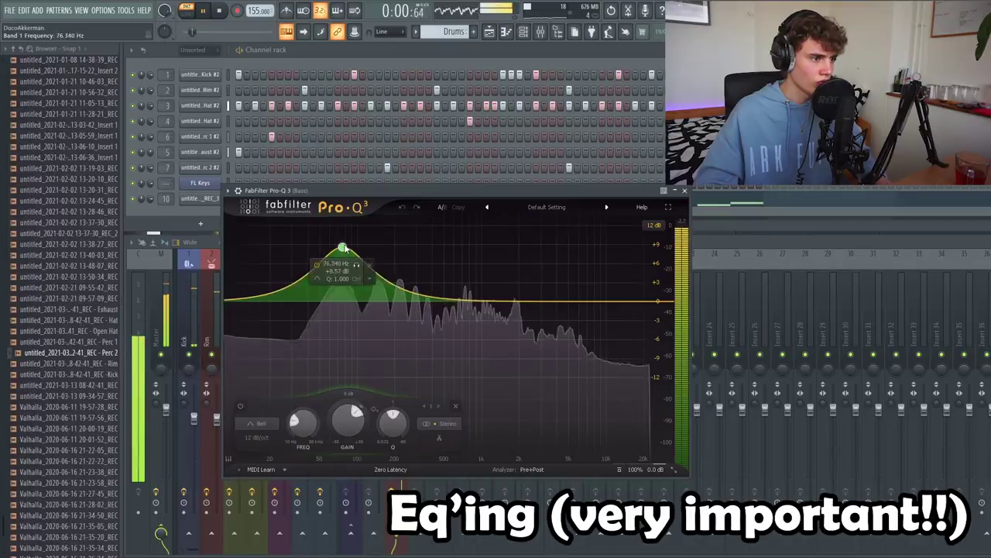
- Boost the bass around 100 Hz in Pro-Q 3 and add a 96 dB/oct low cut near 25 Hz
drag(333, 253, 358, 244)
right_click(287, 301)
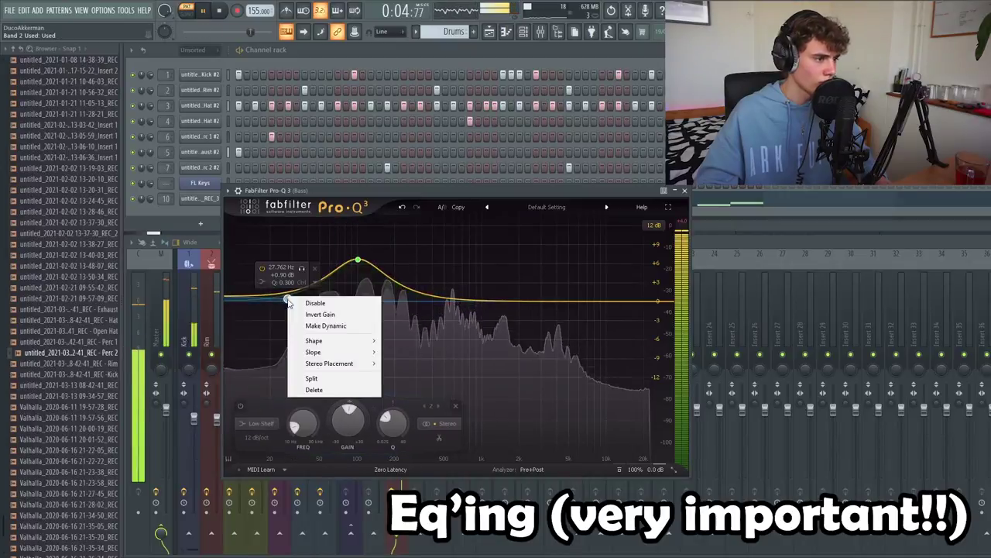
click(282, 318)
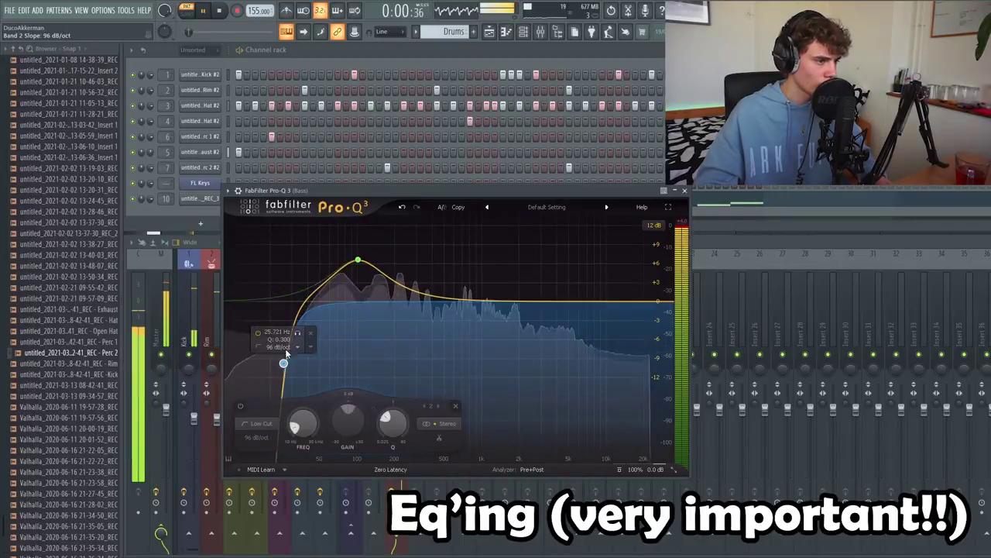
- Boost the bass about 3.4 dB near 966 Hz with a Q of 1.607 and add another EQ band in the highs
drag(531, 308, 482, 279)
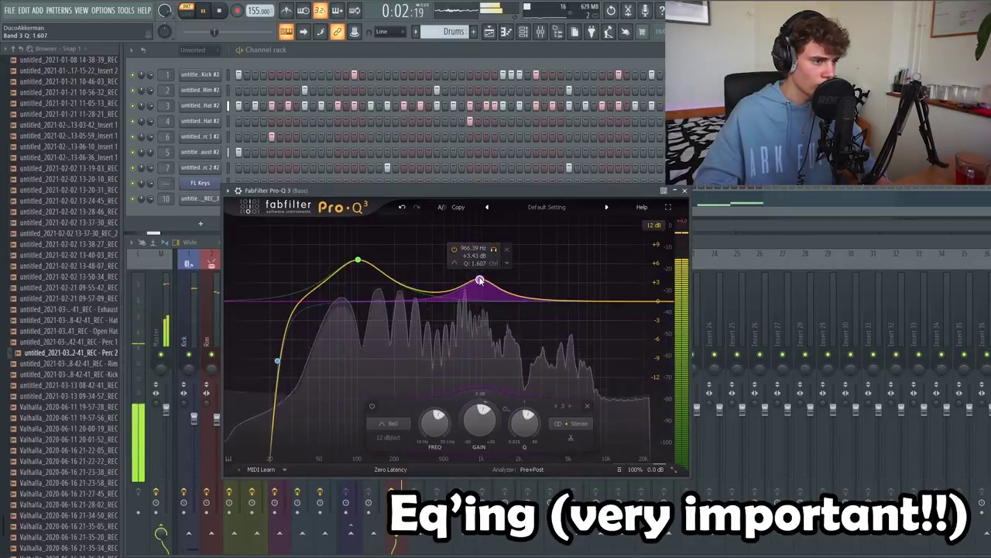
double_click(595, 301)
right_click(594, 301)
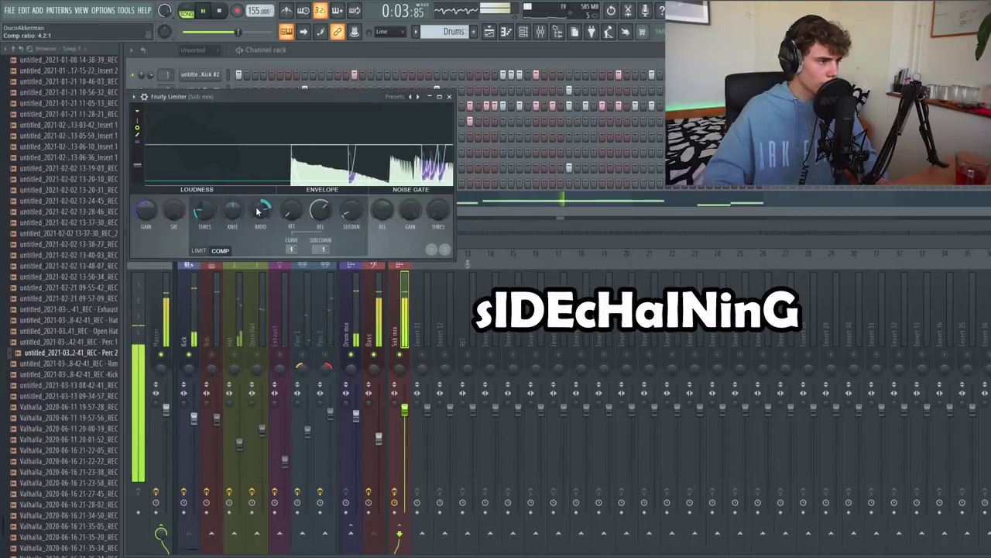
- Close the Fruity Limiter on the Sub mix and stop the vocal recording in the playlist
click(450, 96)
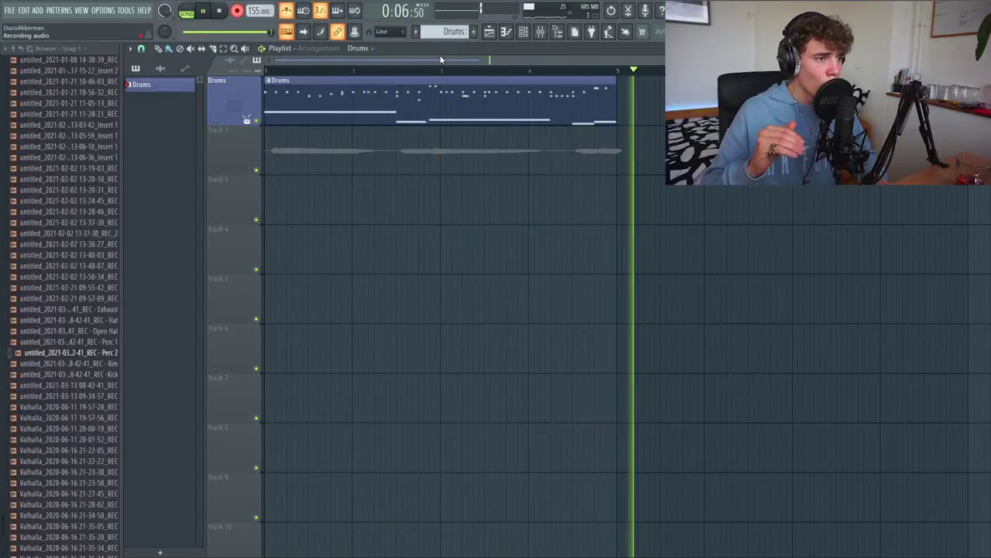
key(space)
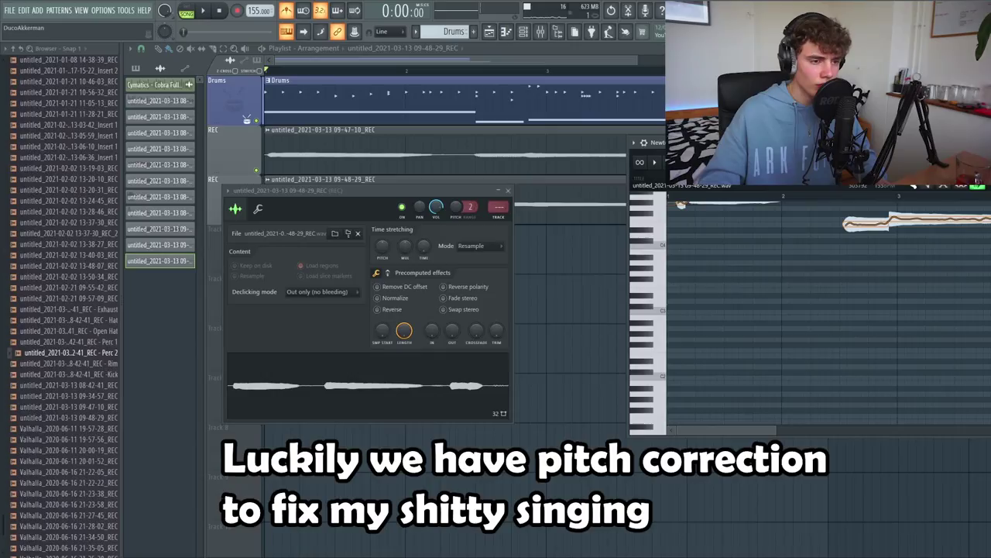
- Shift the short opening note of the recorded vocal to G#4 in the Newtone pitch editor
scroll(762, 269, up, 3)
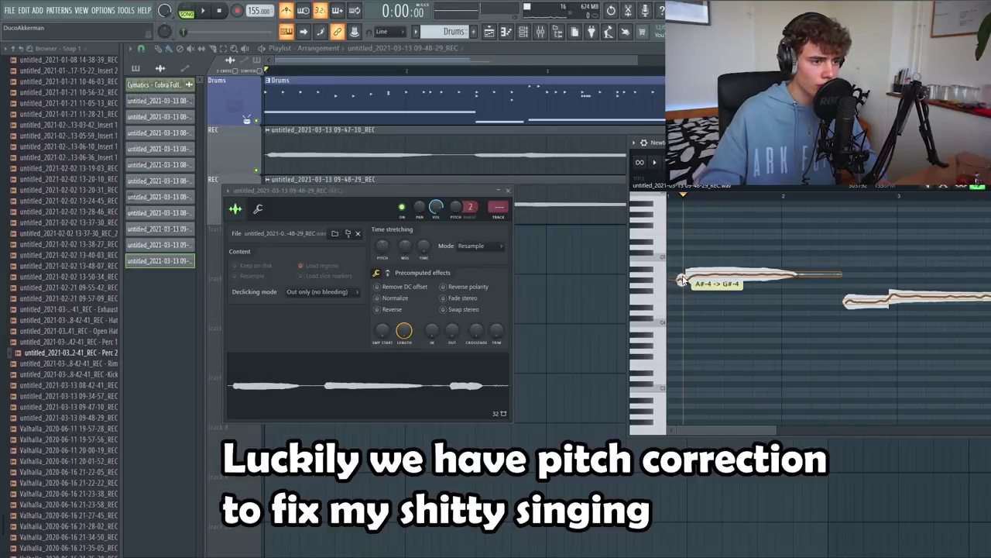
scroll(719, 293, down, 6)
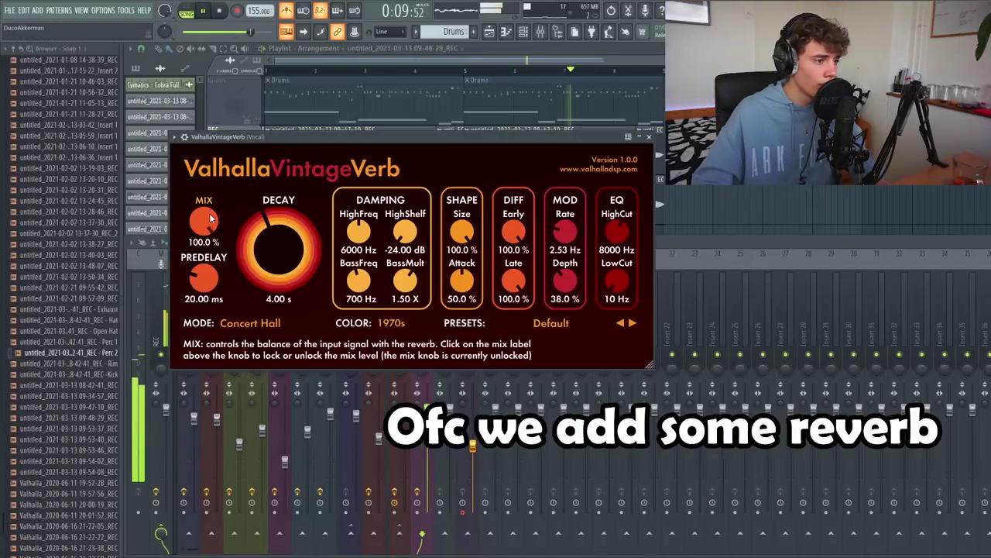
- Lower the vocal reverb's mix and size, raise its low cut, and close the OTT compressor on the Vocal track
drag(203, 223, 223, 314)
drag(622, 282, 615, 232)
drag(462, 231, 462, 242)
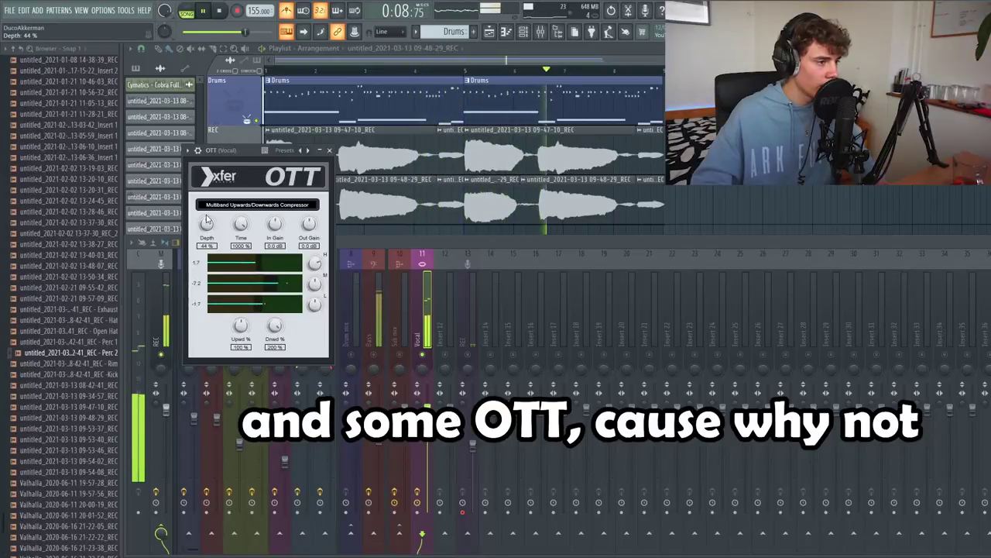
click(329, 151)
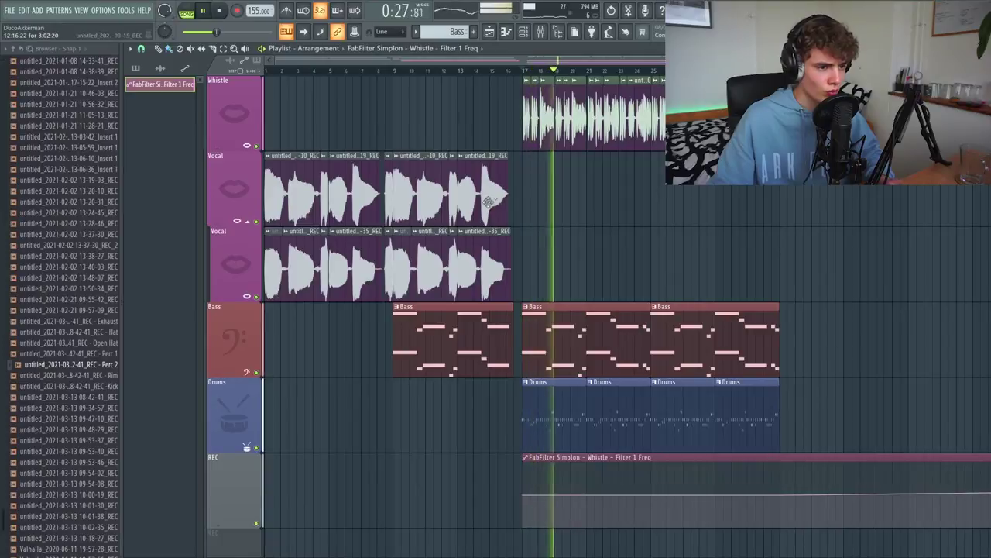
- Duplicate the last eight bars of bass and drum clips twice and copy both Vocal tracks' clips to bar 33
drag(805, 310, 682, 383)
key(ctrl+b)
key(ctrl+b)
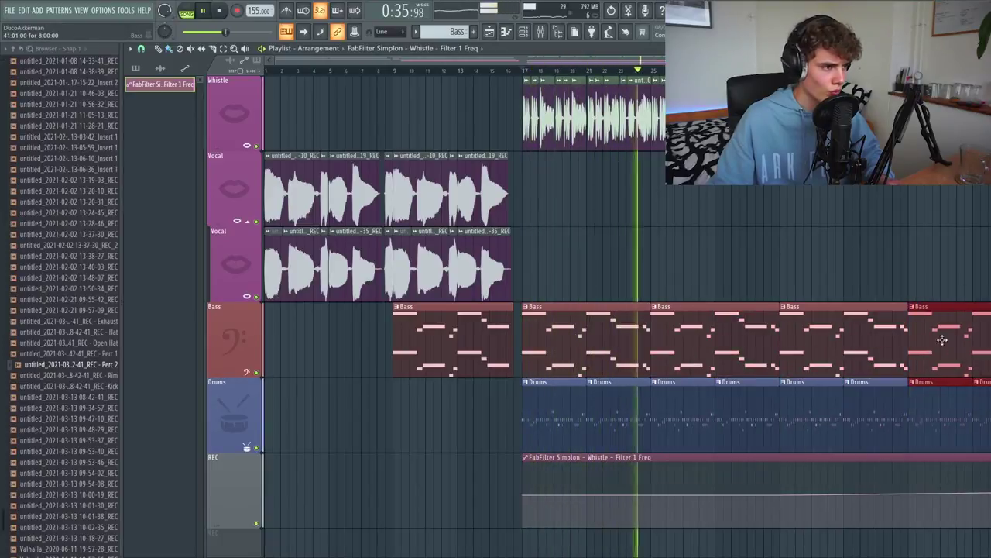
drag(511, 298, 267, 155)
drag(387, 166, 902, 166)
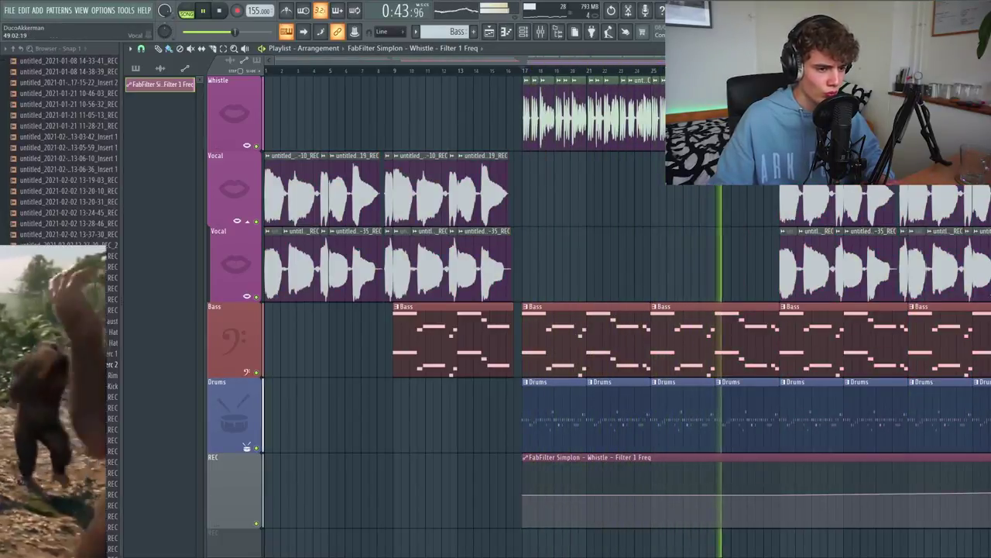
- Ramp the whistle's FabFilter Simplon Filter 1 Freq automation upward after bar 33
drag(780, 494, 823, 458)
scroll(823, 458, up, 5)
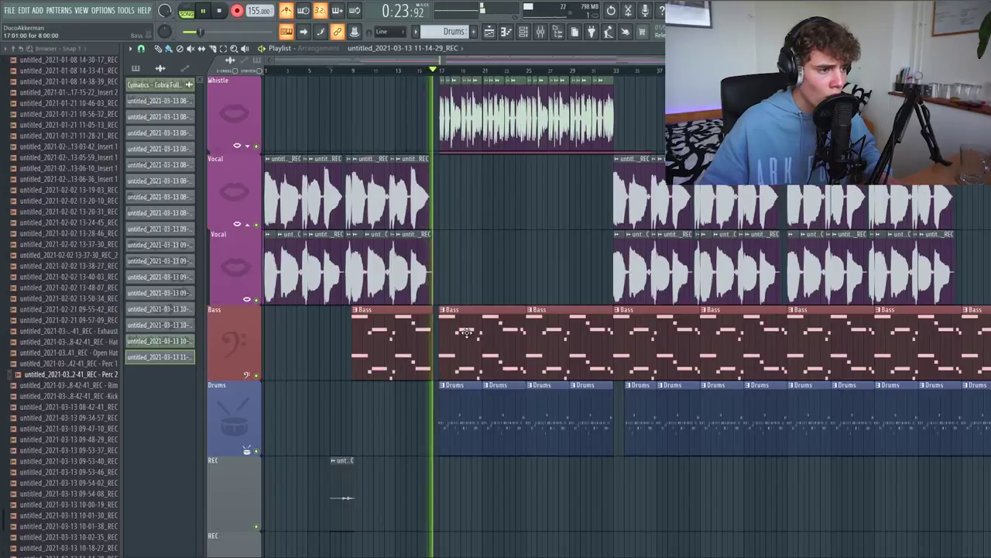
- Stop the current take and arm recording of audio into the playlist as an audio clip
key(space)
key(r)
click(666, 316)
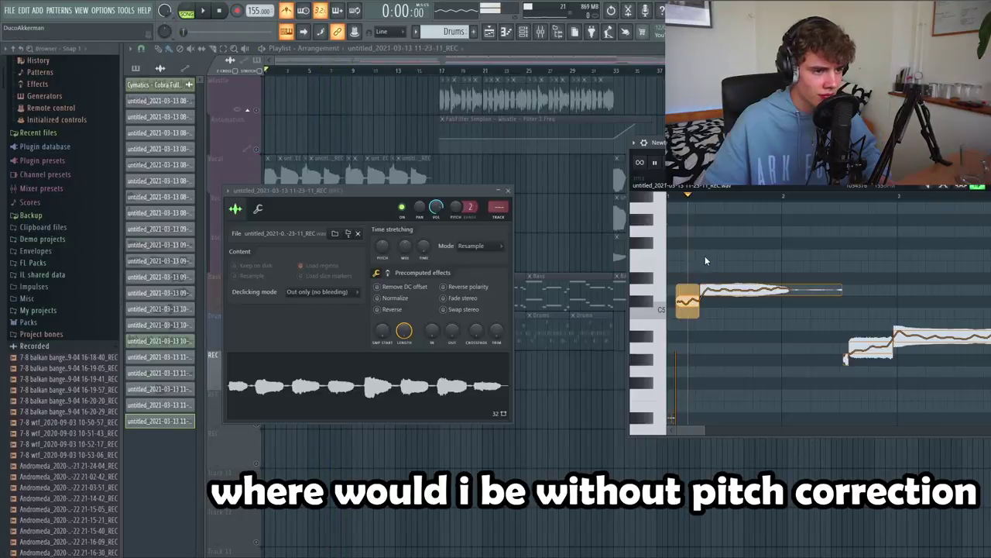
- Pitch-correct the notes of the newly recorded vocal take in the Newtone editor
scroll(697, 319, down, 6)
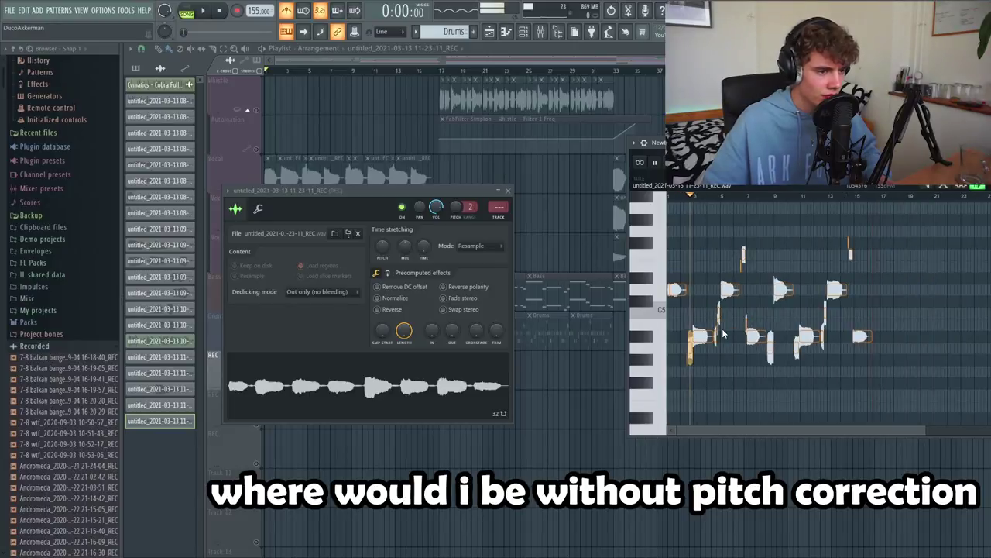
scroll(722, 334, up, 4)
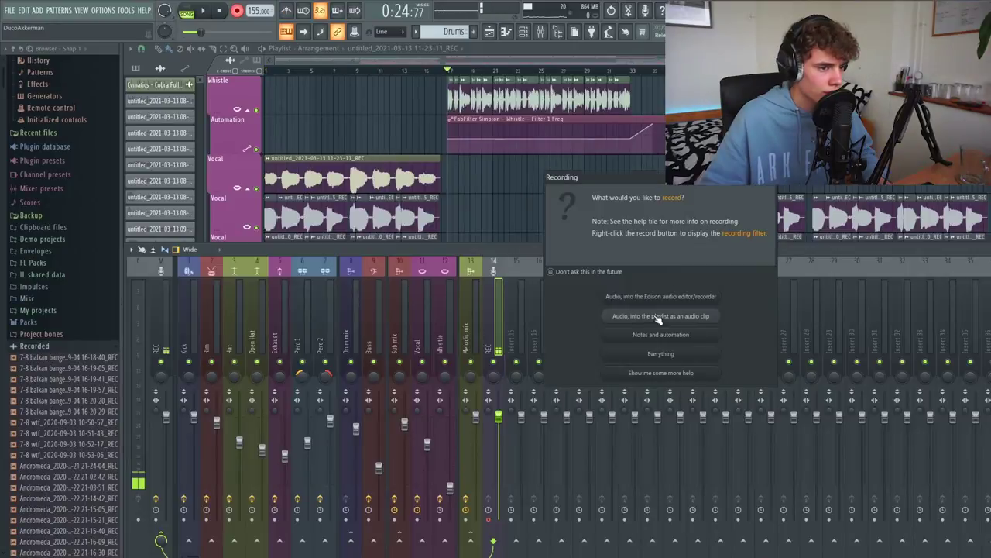
- Record a vocal take from bar 17 into the playlist as an audio clip
click(657, 315)
click(504, 57)
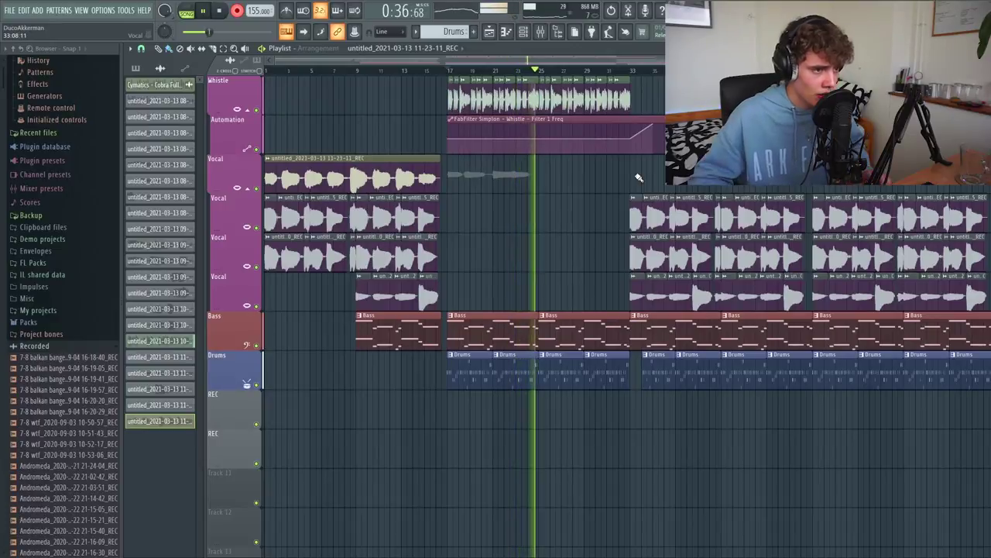
key(space)
- Record an audio take on the REC track from the song start and start another pass from bar 9
key(space)
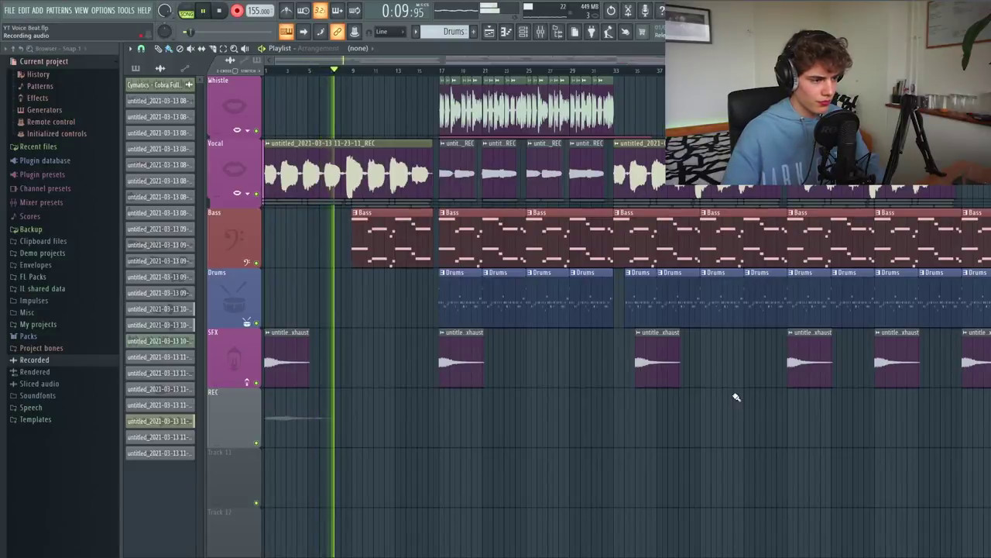
key(space)
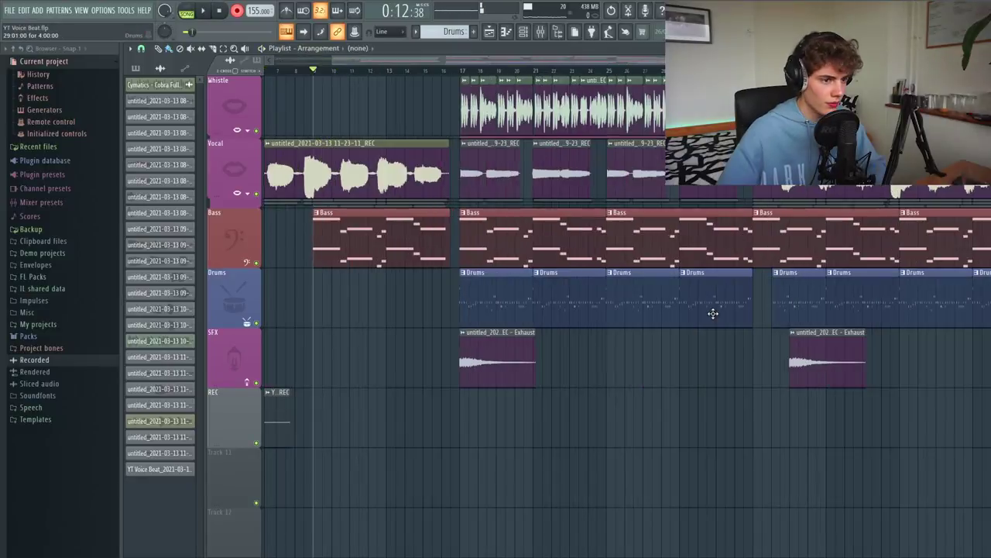
key(space)
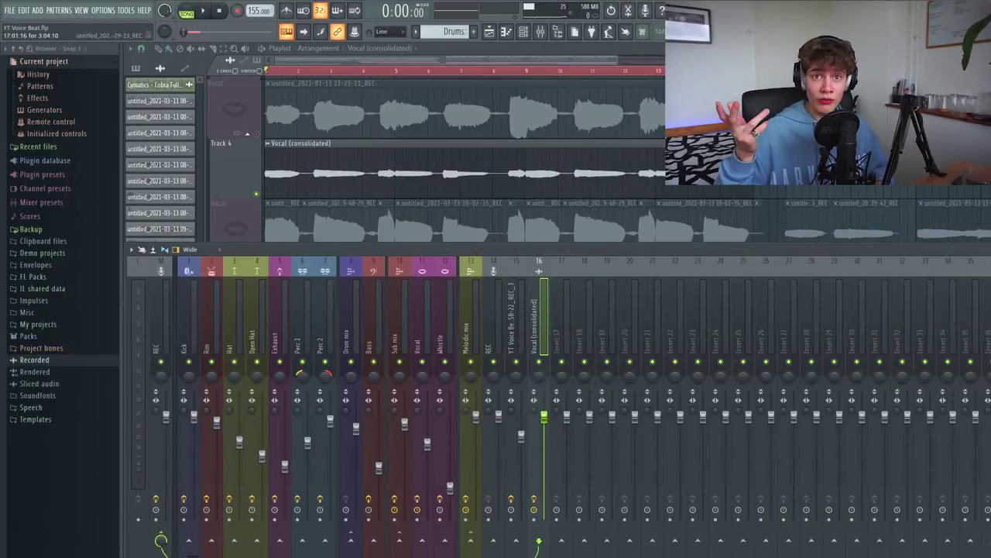
- Listen to the consolidated vocal with Little AlterBoy's pitch and formant at their defaults
key(space)
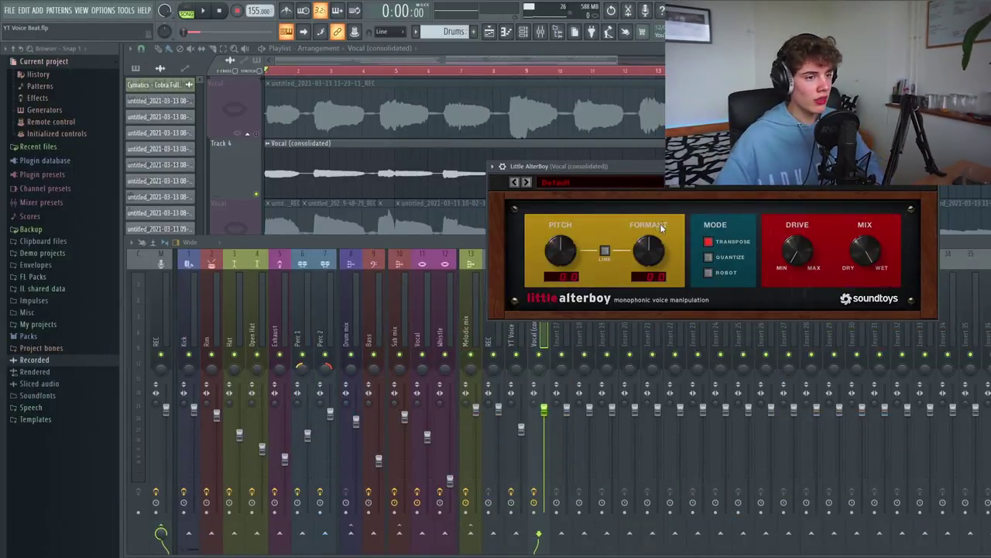
drag(647, 171, 596, 199)
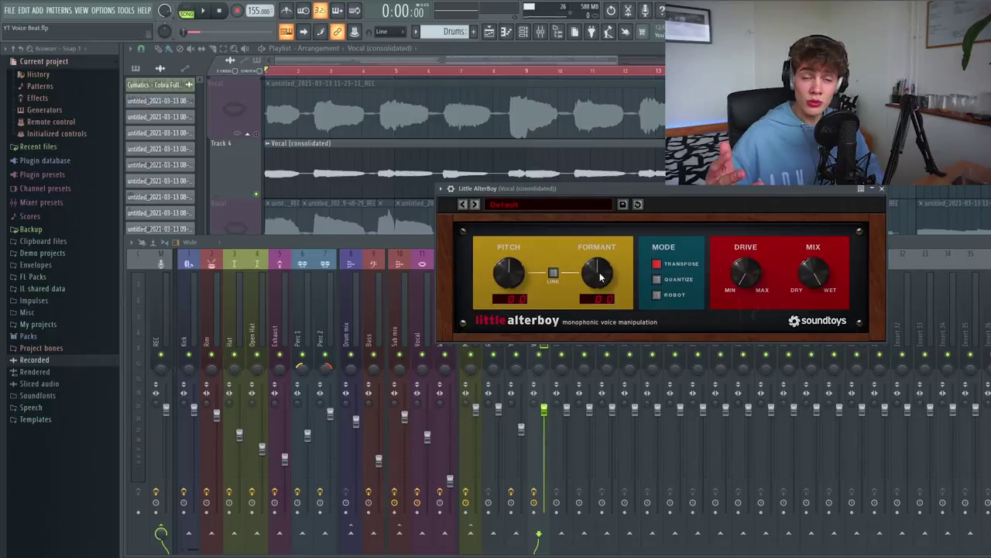
key(space)
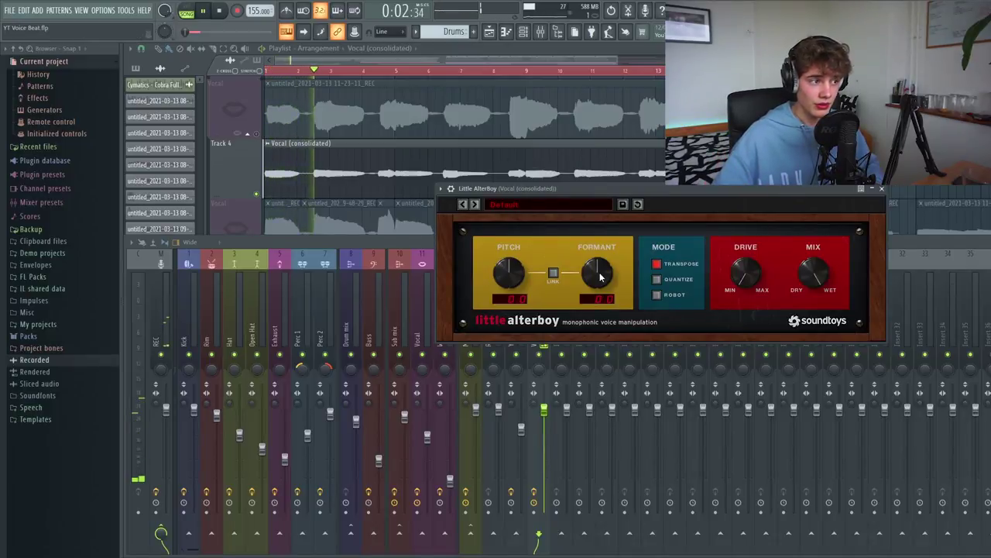
key(space)
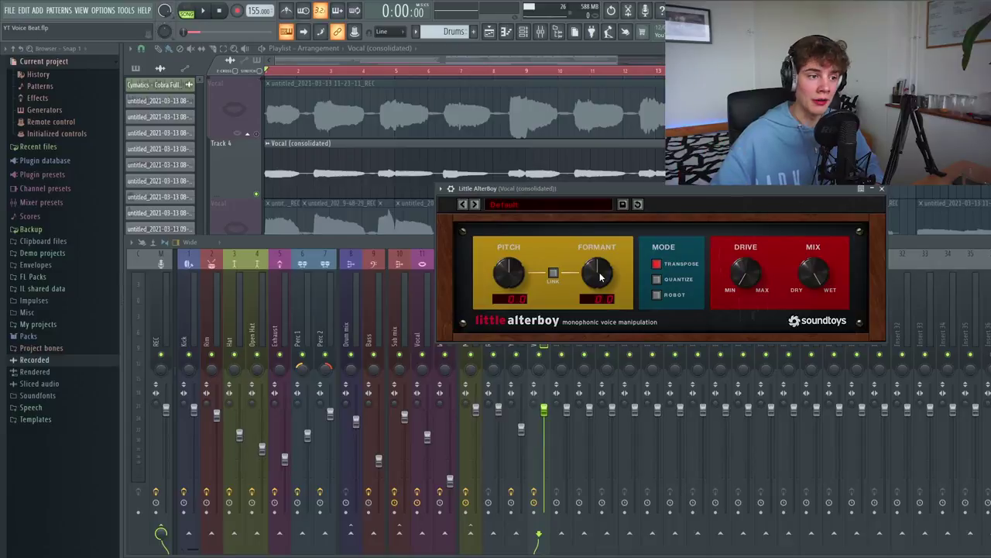
- Set Little AlterBoy on the consolidated vocal to a pitch of 12.0 semitones and a formant of 3.7 semitones
drag(600, 276, 587, 218)
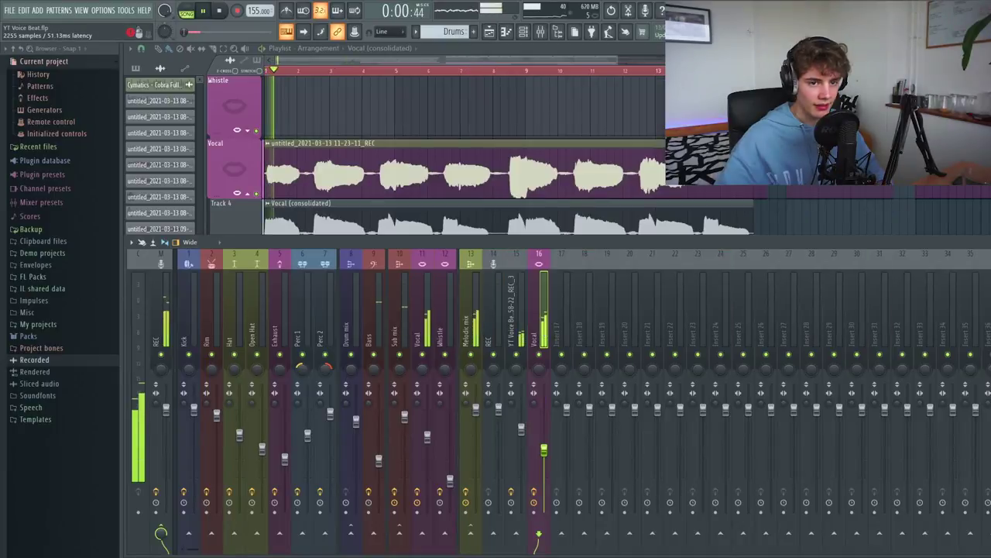
drag(387, 266, 384, 232)
drag(313, 273, 298, 208)
drag(385, 273, 384, 288)
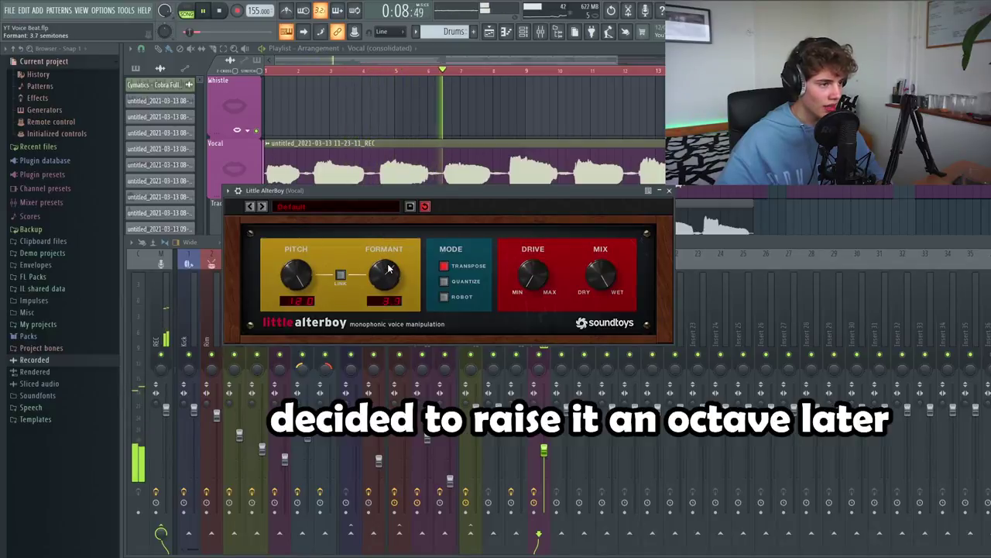